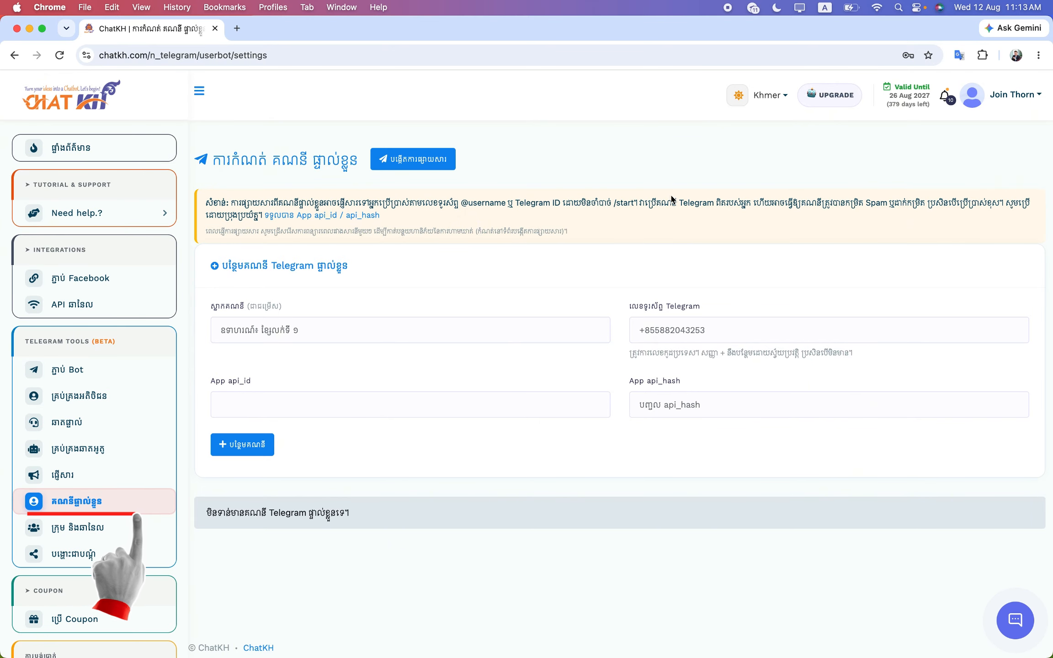
Open the interface language dropdown on the Personal Telegram Settings page
{"action": "left_click", "coordinate": [772, 102]}
Choose English as the ChatKH interface language
{"action": "left_click", "coordinate": [730, 158]}
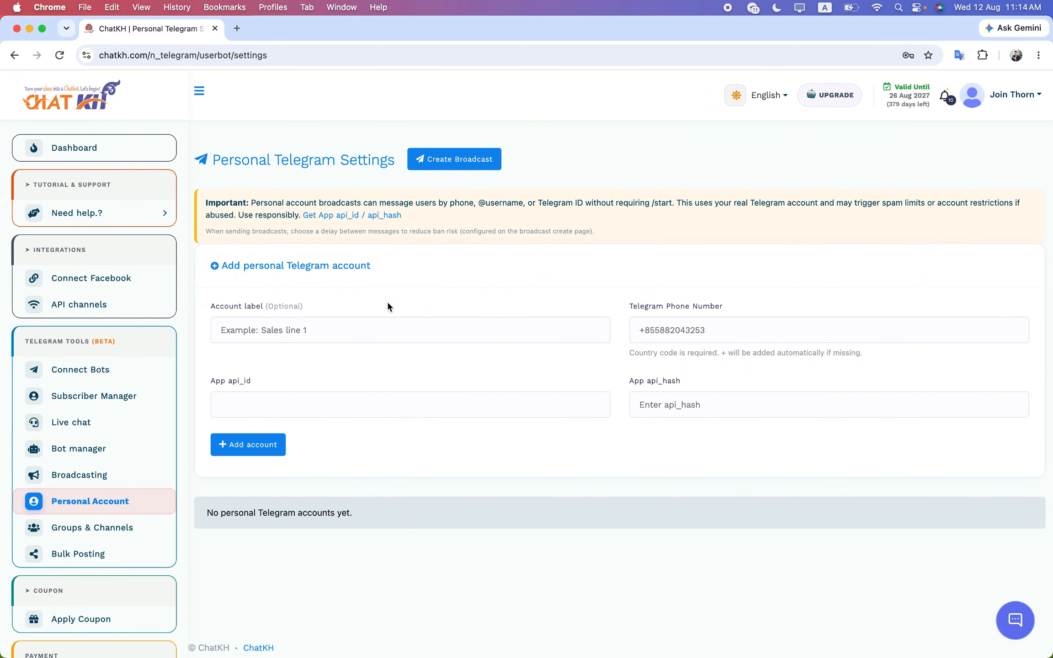
Enter the account label 'My Phone 01' and the account's Telegram phone number
{"action": "left_click", "coordinate": [369, 330]}
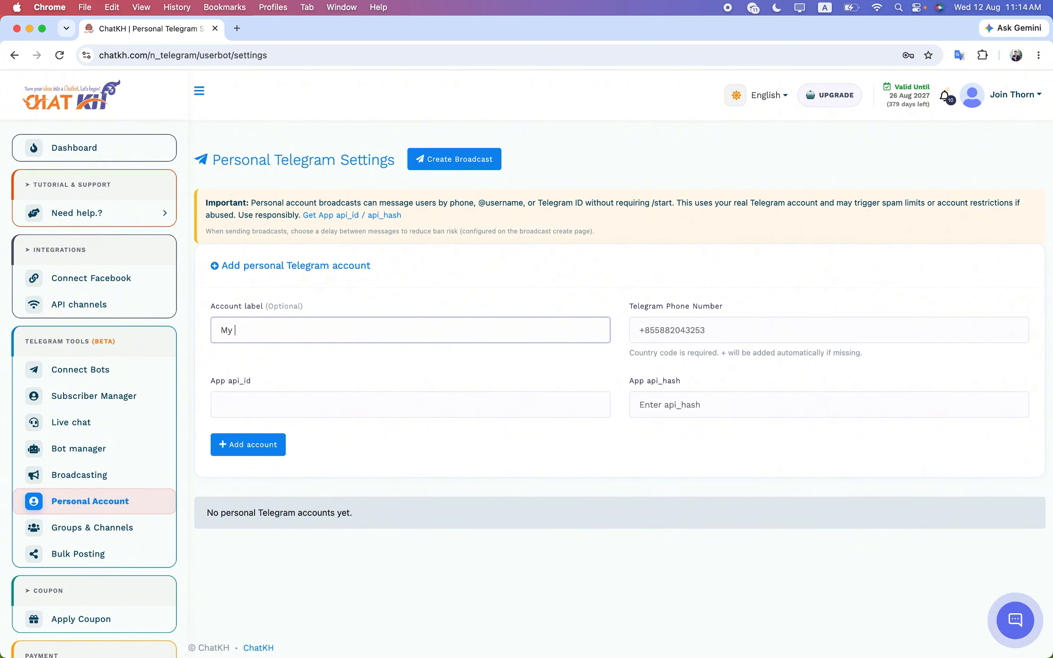
{"action": "left_click", "coordinate": [736, 330]}
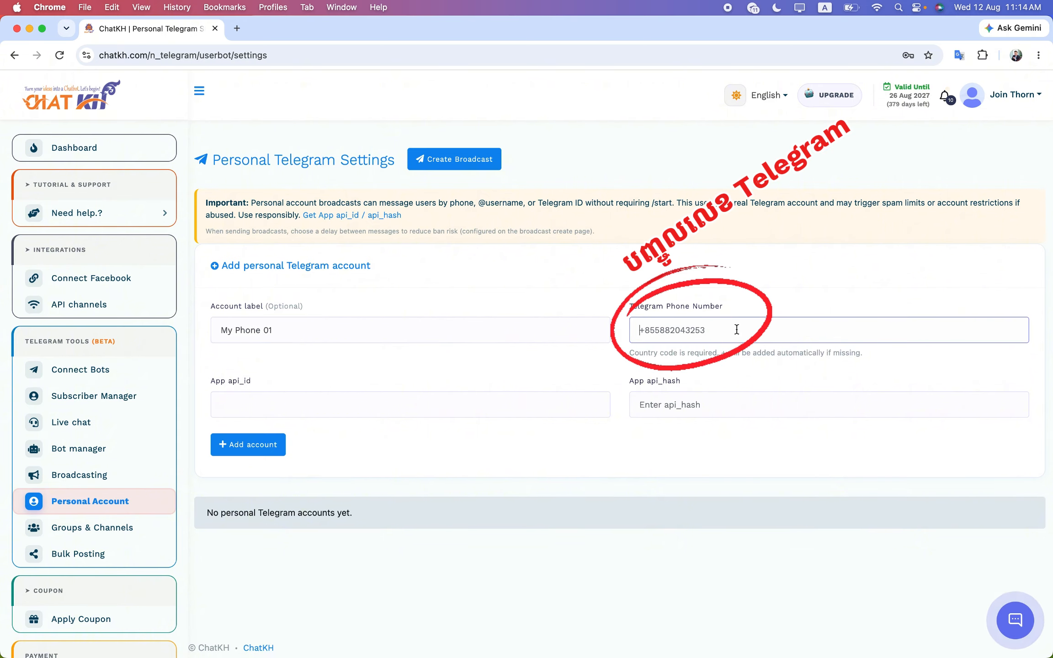
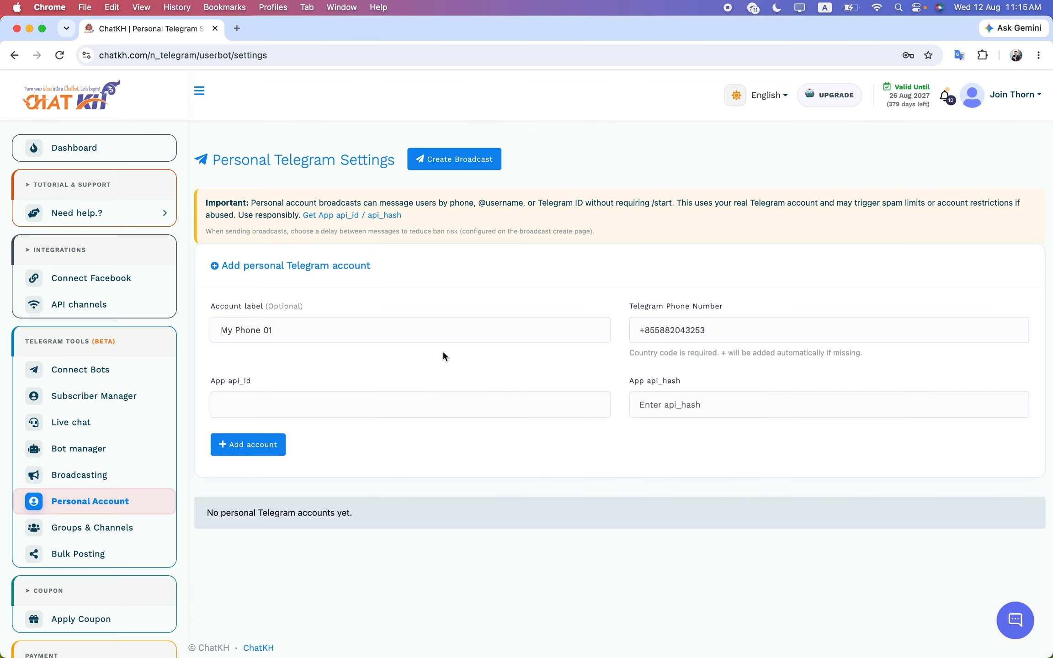
Open the my.telegram.org login page and paste the account's phone number copied from ChatKH
{"action": "left_click", "coordinate": [332, 217]}
{"action": "left_click", "coordinate": [565, 265]}
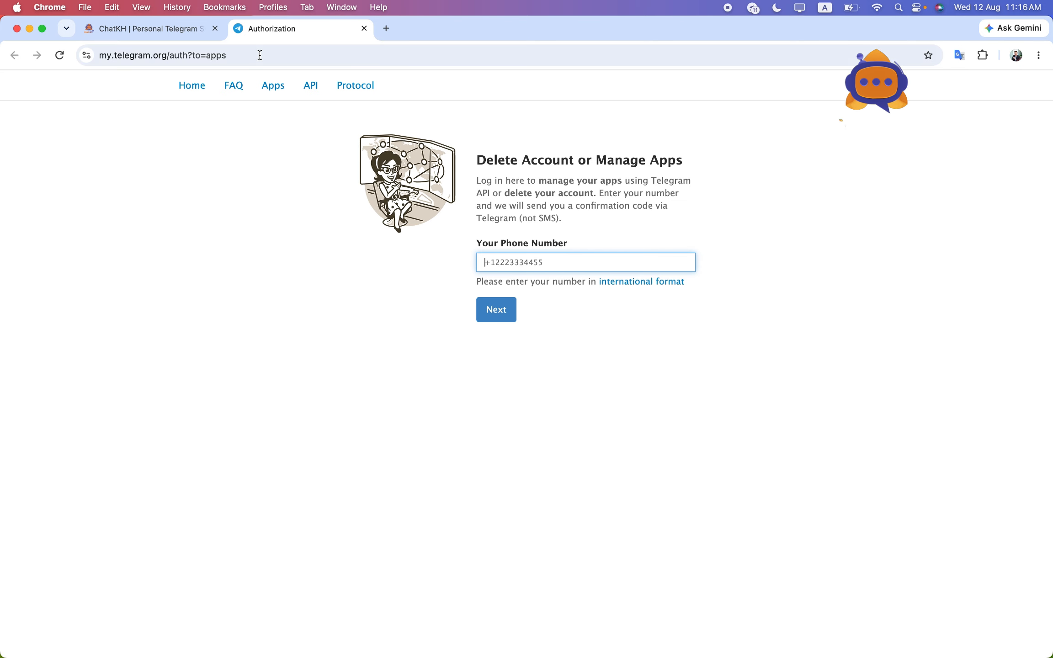
{"action": "left_click", "coordinate": [184, 33]}
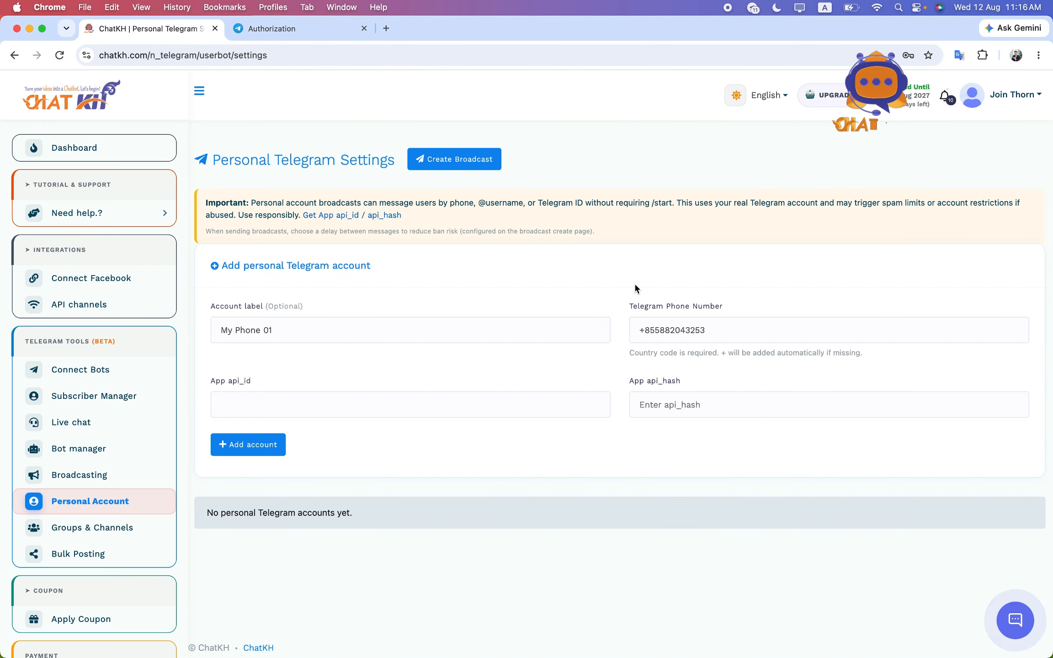
{"action": "triple_click", "coordinate": [687, 330]}
{"action": "key", "text": "super+c"}
{"action": "left_click", "coordinate": [313, 32]}
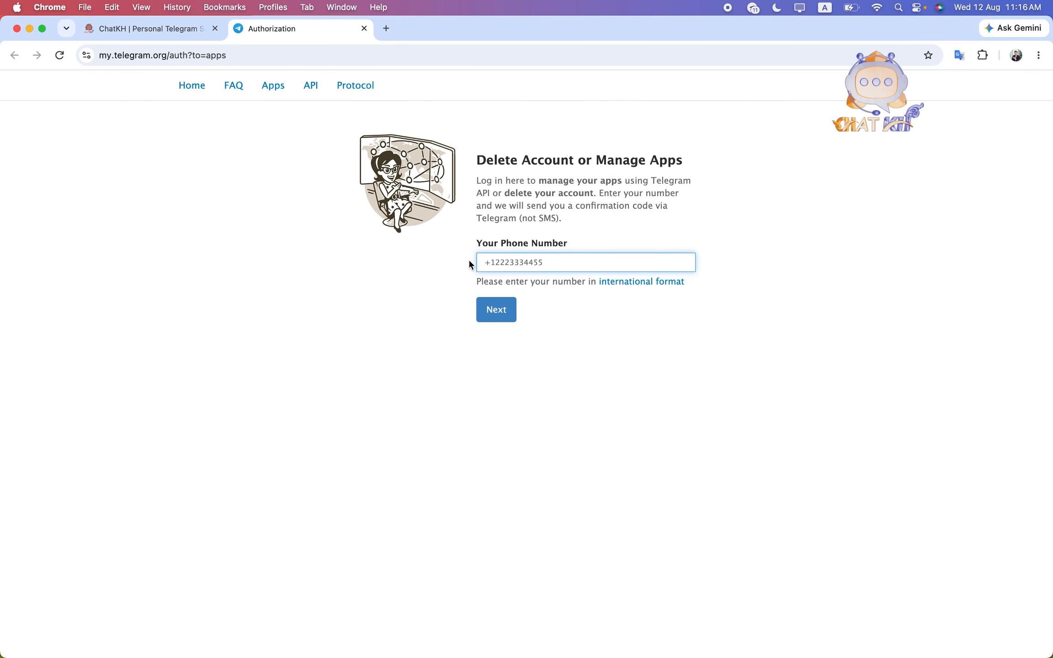
{"action": "key", "text": "super+v"}
Request the confirmation code and sign in with it
{"action": "left_click", "coordinate": [497, 310]}
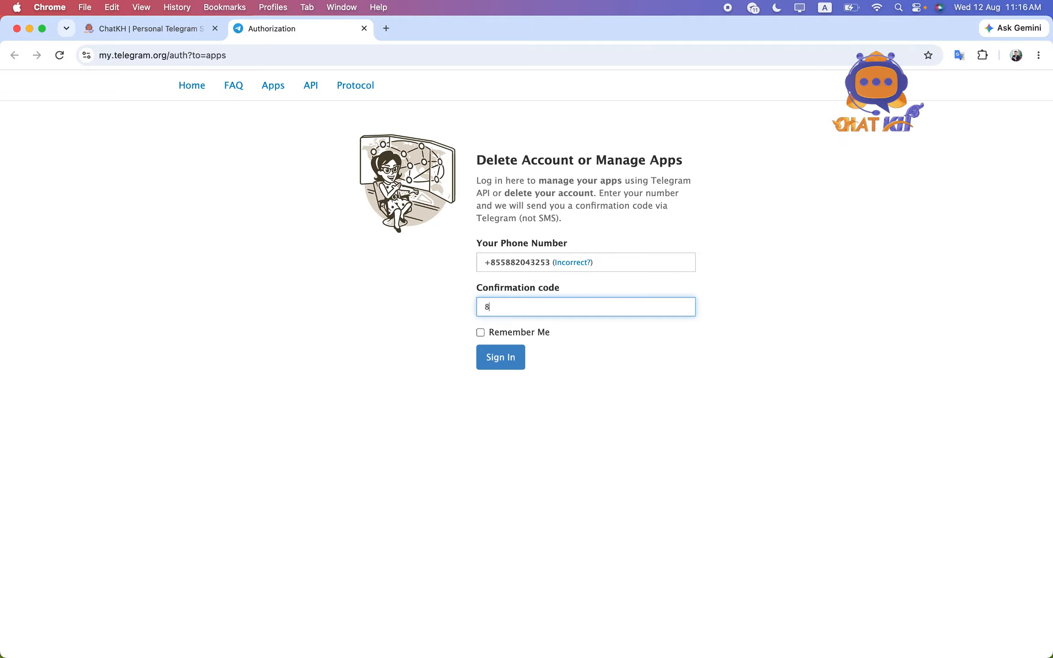
{"action": "type", "text": "????"}
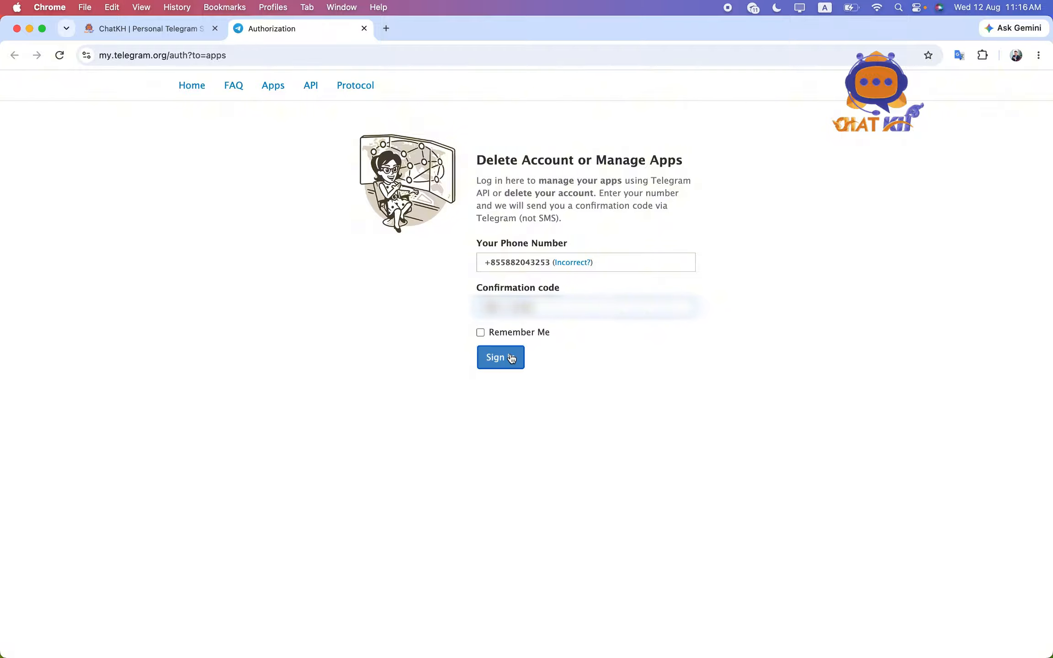
{"action": "left_click", "coordinate": [500, 357]}
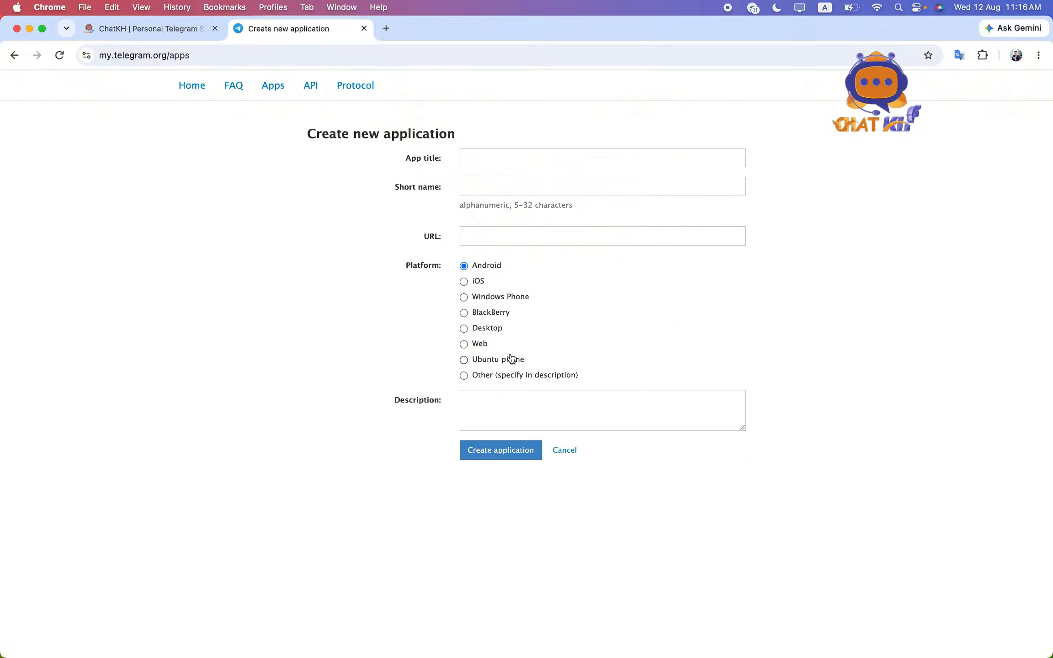
Create the Telegram application 'Chatbot by BT' with short name 'Chatbot'
{"action": "left_click", "coordinate": [529, 156]}
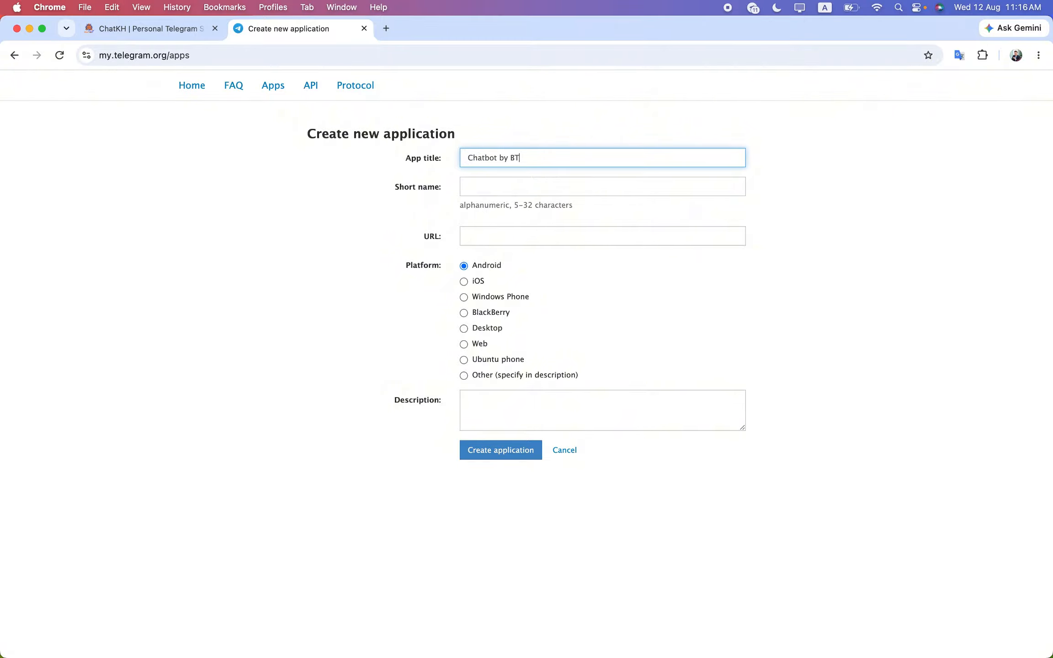
{"action": "left_click", "coordinate": [518, 183]}
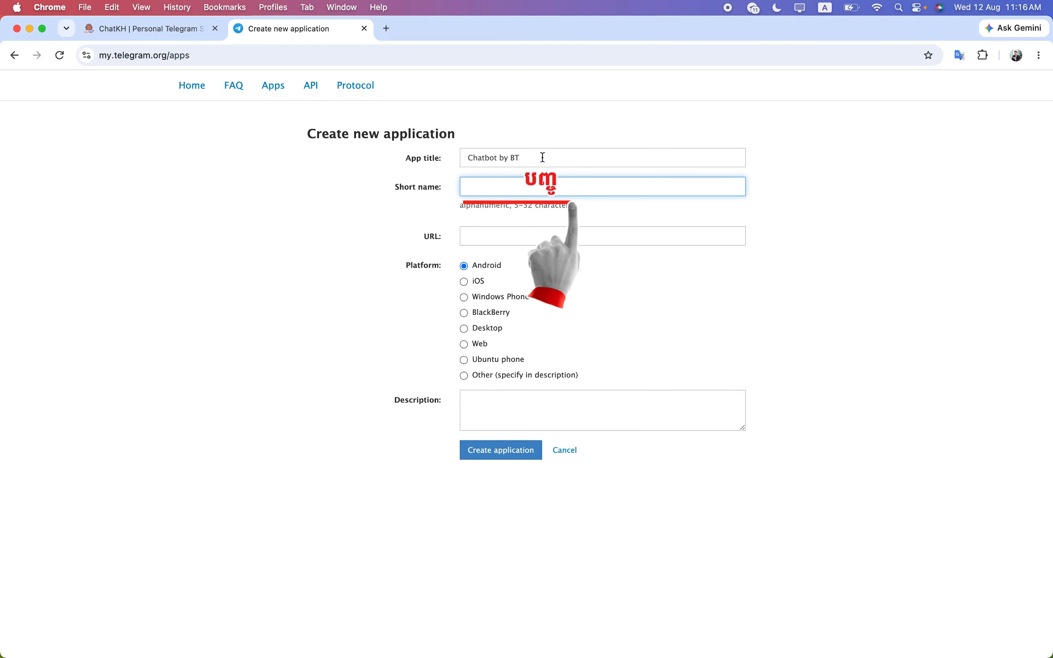
{"action": "type", "text": "C"}
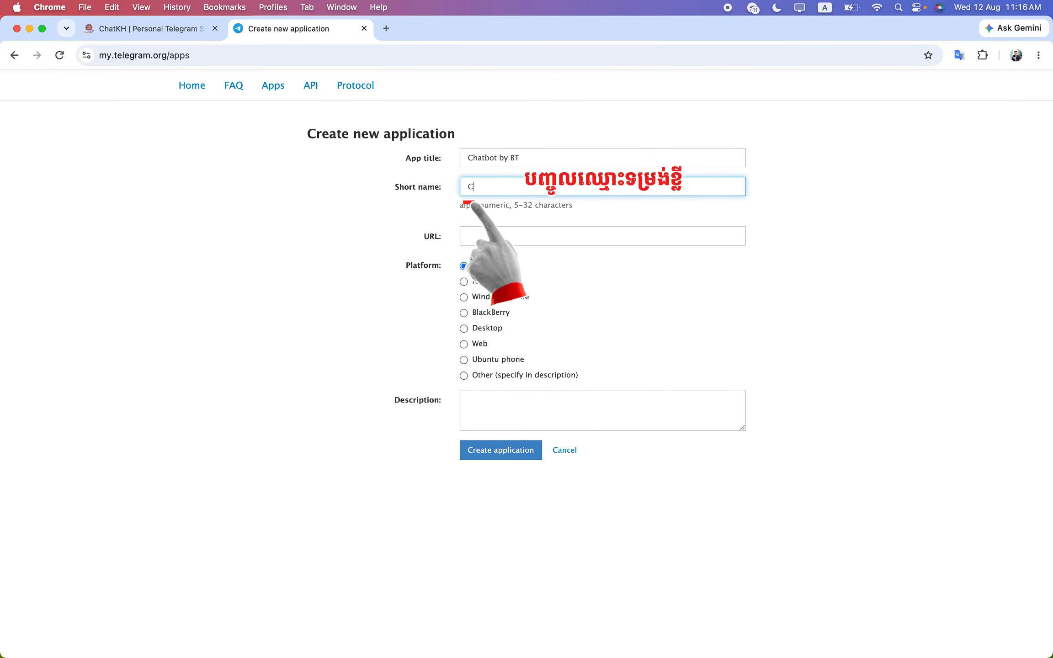
{"action": "type", "text": "hatbot"}
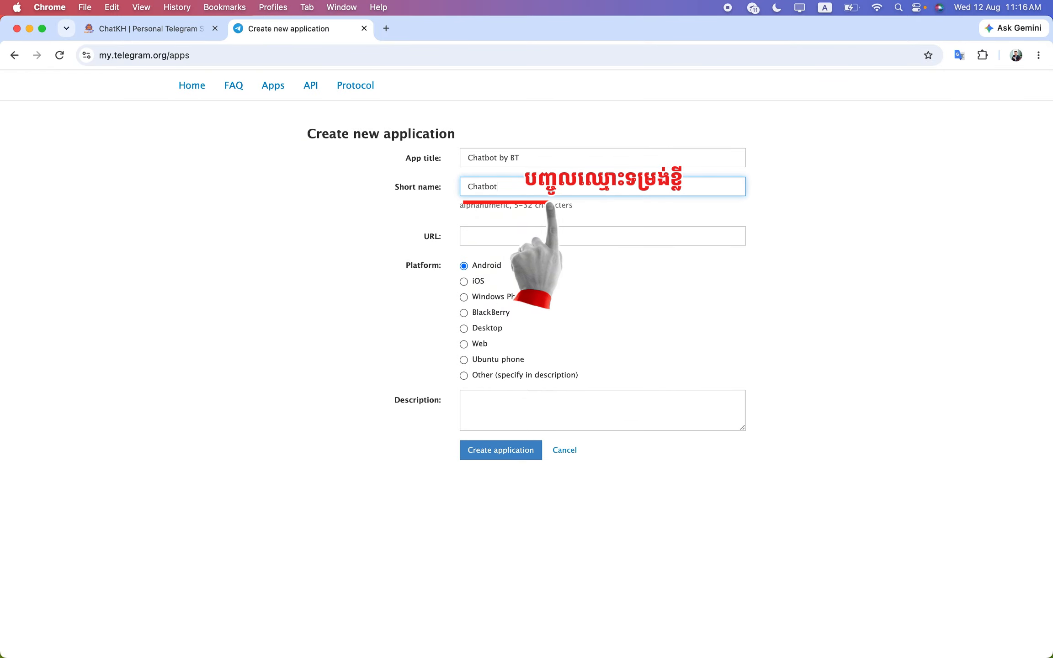
{"action": "left_click", "coordinate": [494, 228]}
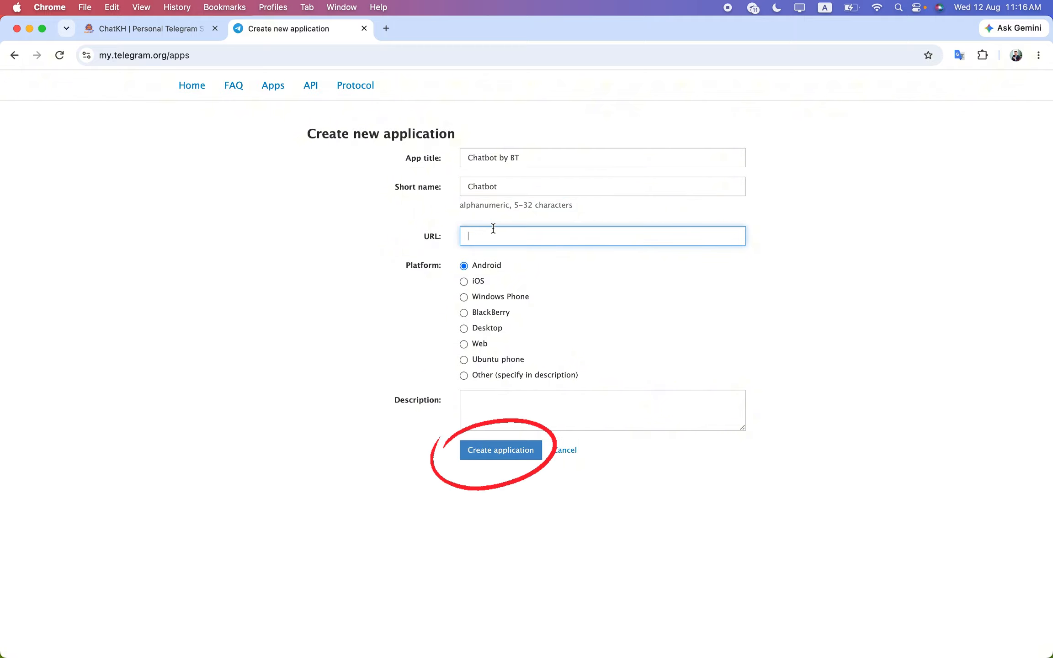
{"action": "left_click", "coordinate": [501, 450]}
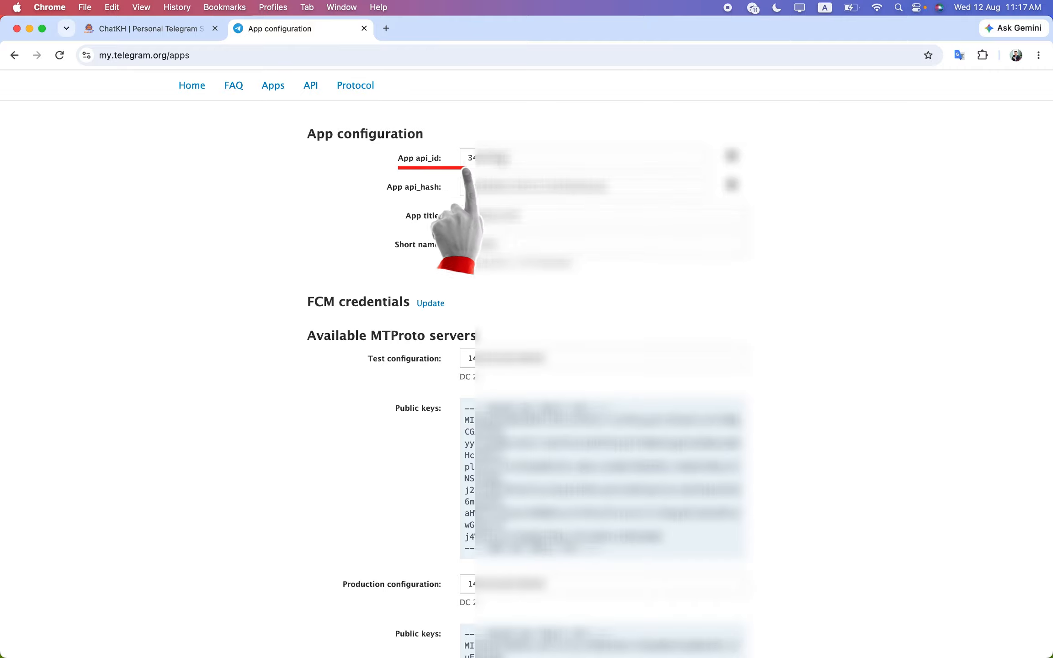
Copy the app's api_id into ChatKH's api_id field
{"action": "double_click", "coordinate": [488, 157]}
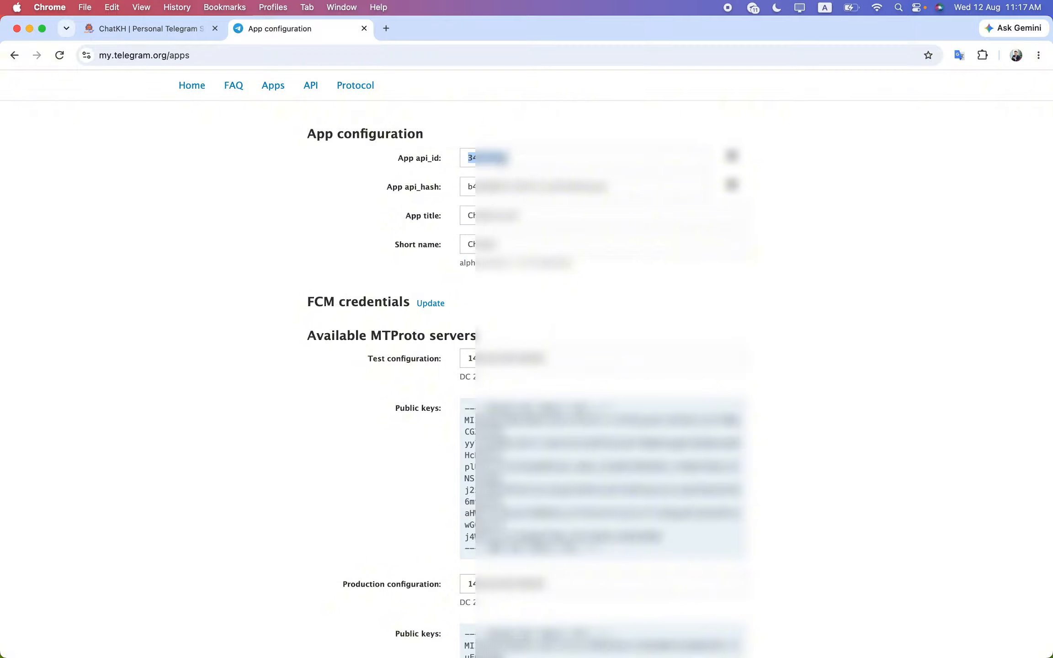
{"action": "left_click", "coordinate": [154, 29]}
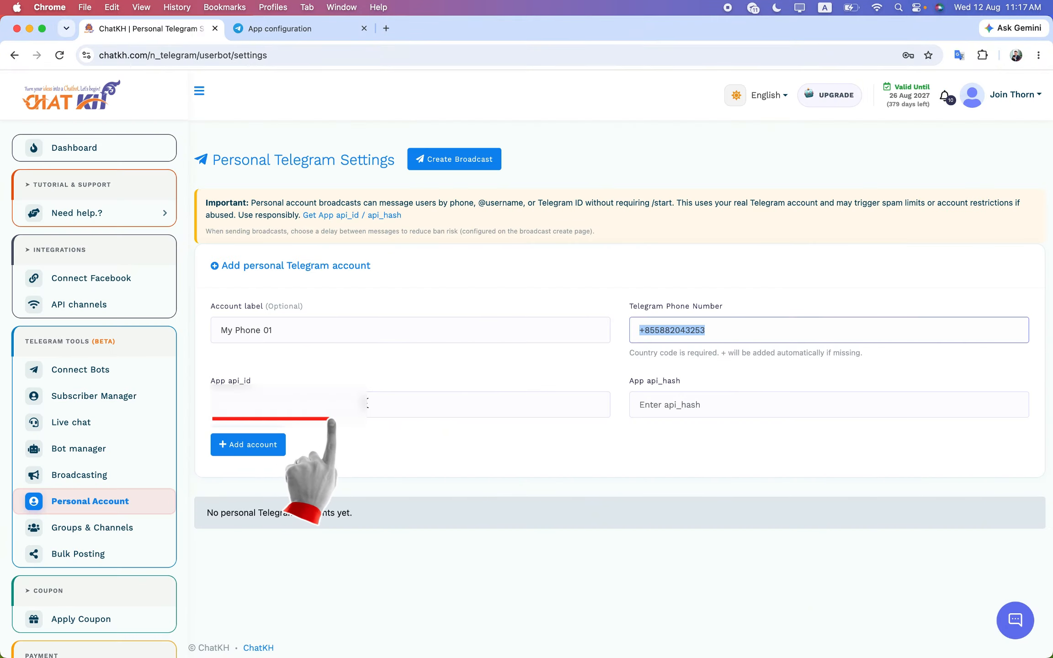
{"action": "key", "text": "Tab"}
{"action": "key", "text": "super+v"}
Copy the api_hash into the form and add the account, confirming the saved message
{"action": "left_click", "coordinate": [295, 39]}
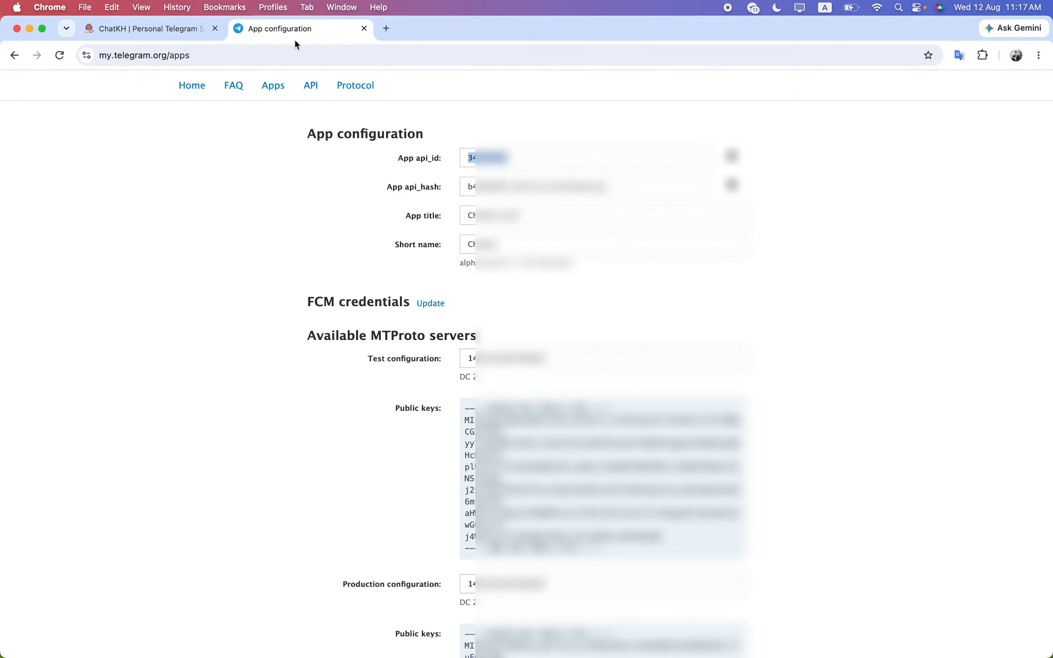
{"action": "double_click", "coordinate": [574, 186]}
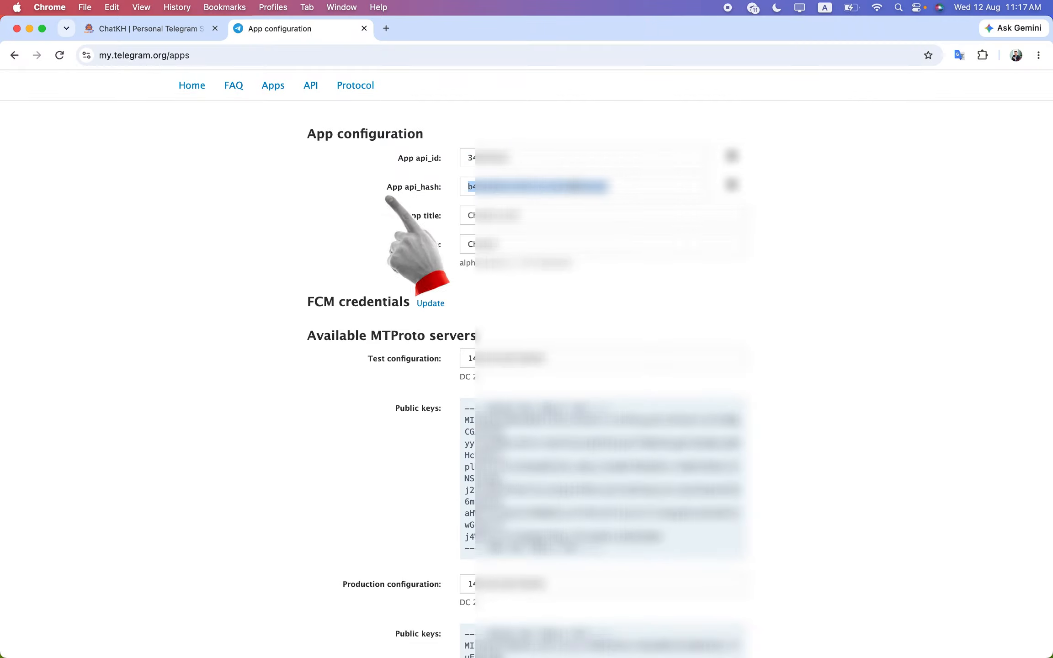
{"action": "left_click", "coordinate": [188, 30]}
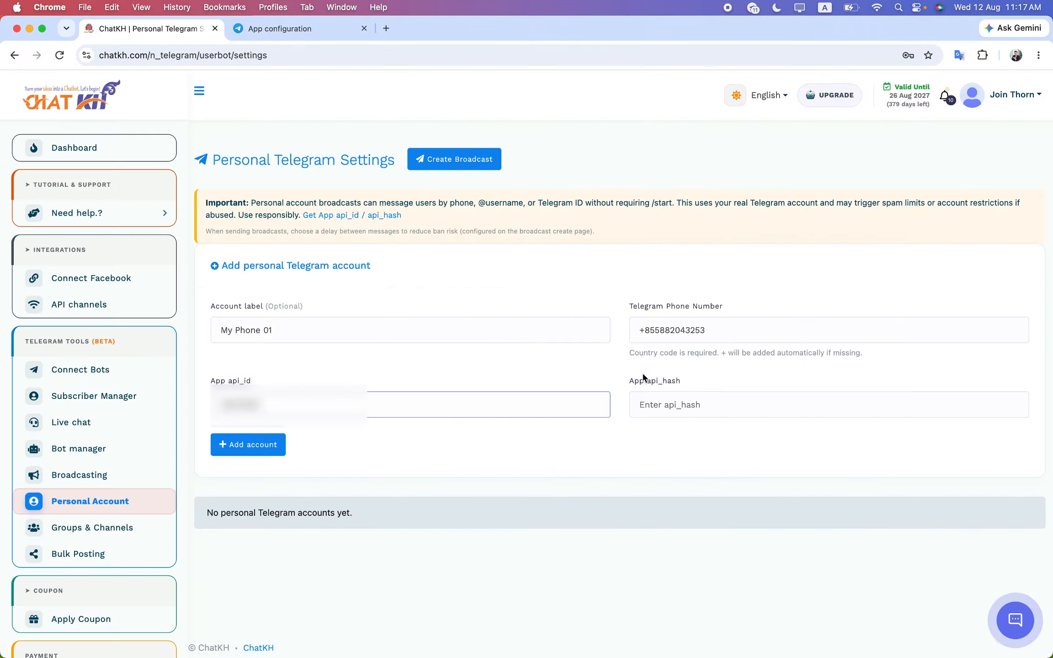
{"action": "left_click", "coordinate": [675, 407]}
{"action": "key", "text": "super+v"}
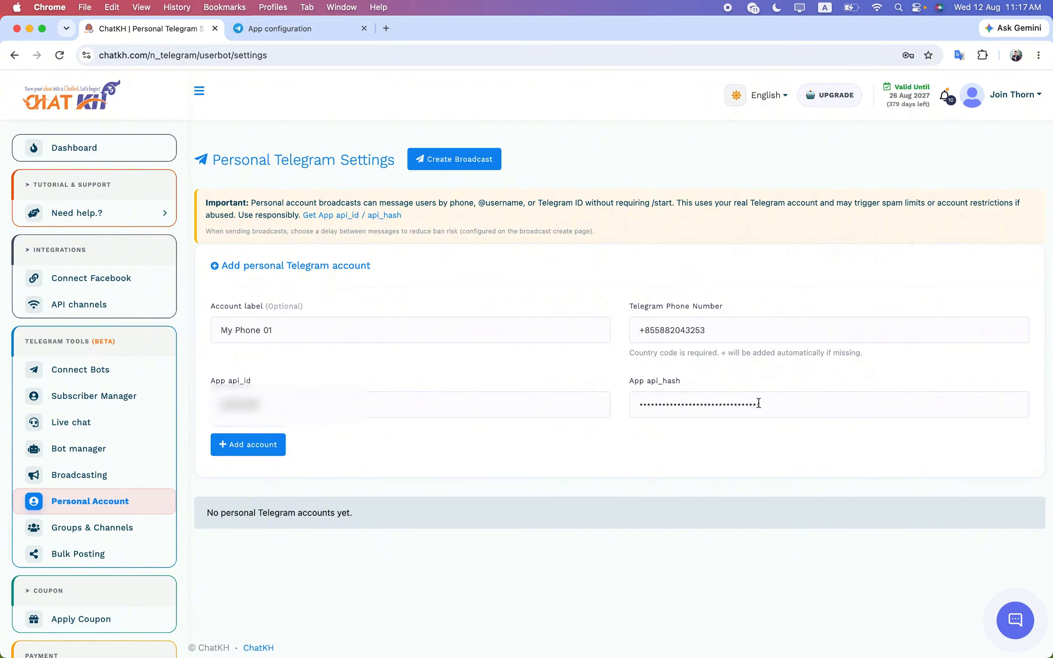
{"action": "left_click", "coordinate": [248, 445]}
{"action": "left_click", "coordinate": [526, 437]}
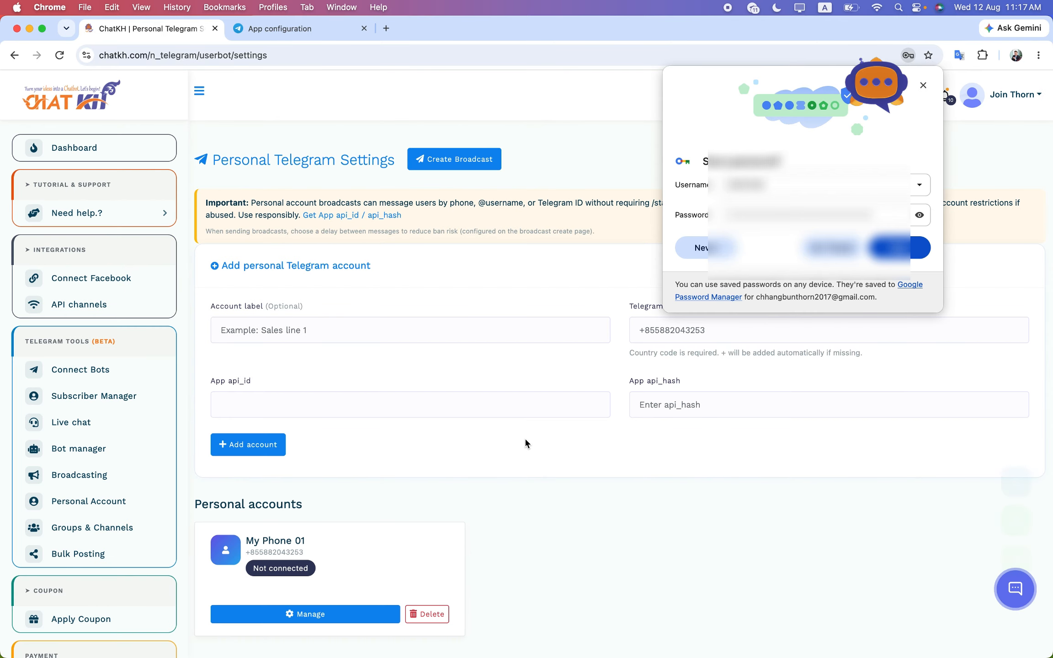
Decline Chrome's password prompt and send a one-time code for My Phone 01
{"action": "left_click", "coordinate": [836, 249]}
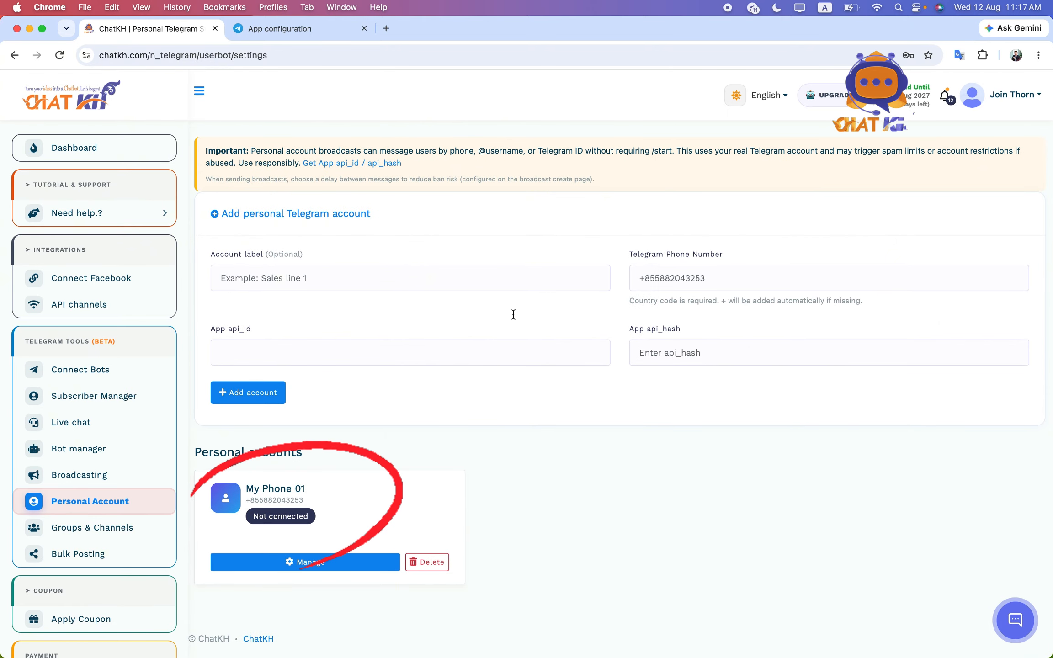
{"action": "left_click", "coordinate": [289, 564]}
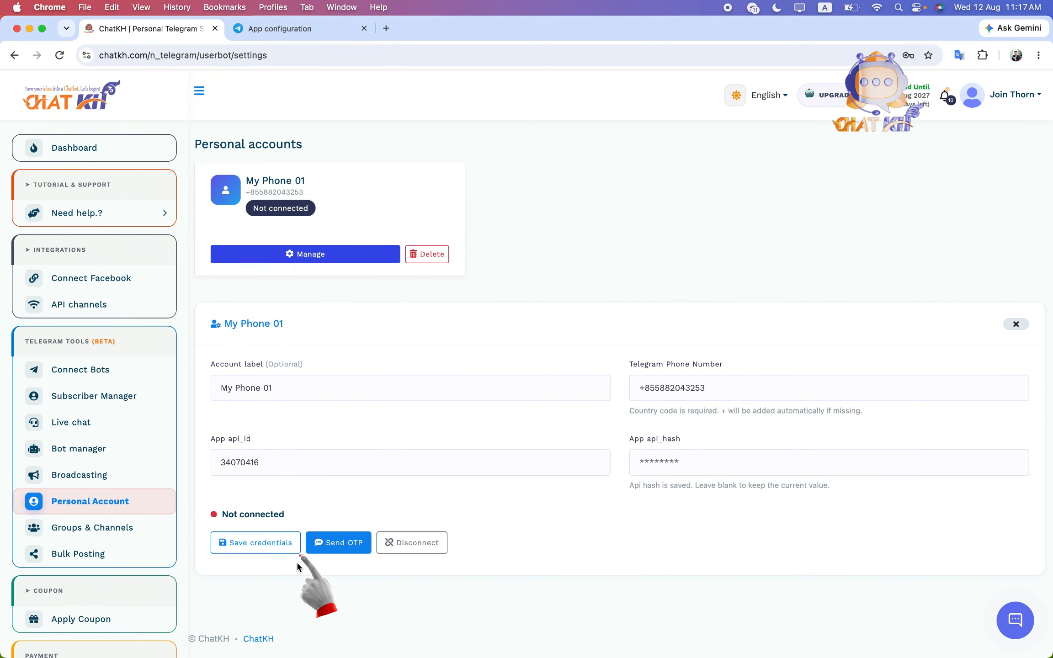
{"action": "left_click", "coordinate": [343, 545]}
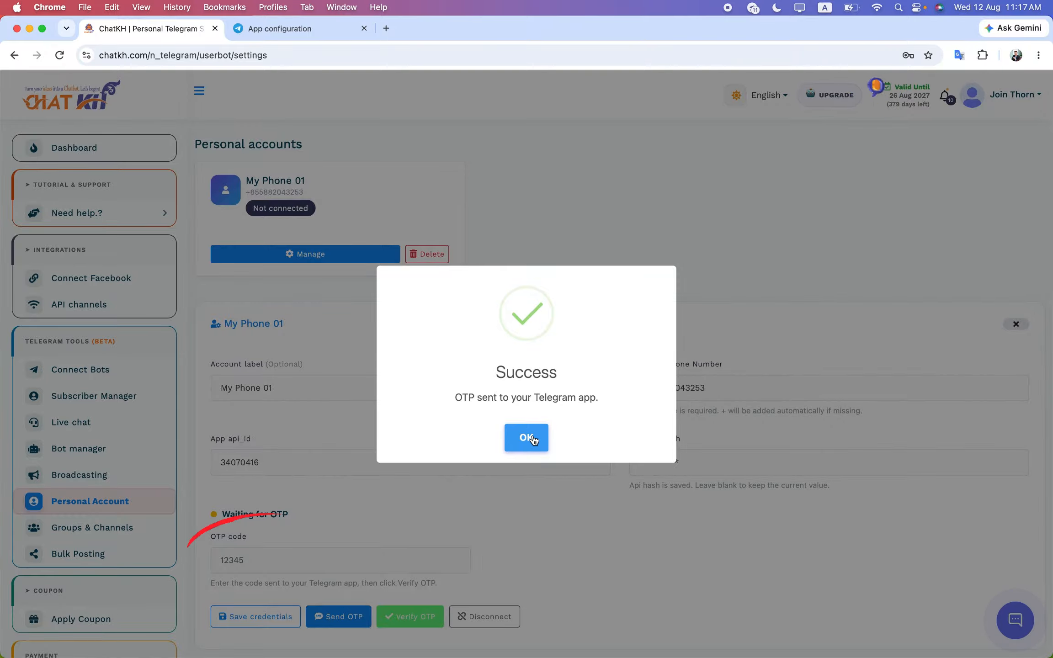
{"action": "left_click", "coordinate": [530, 439]}
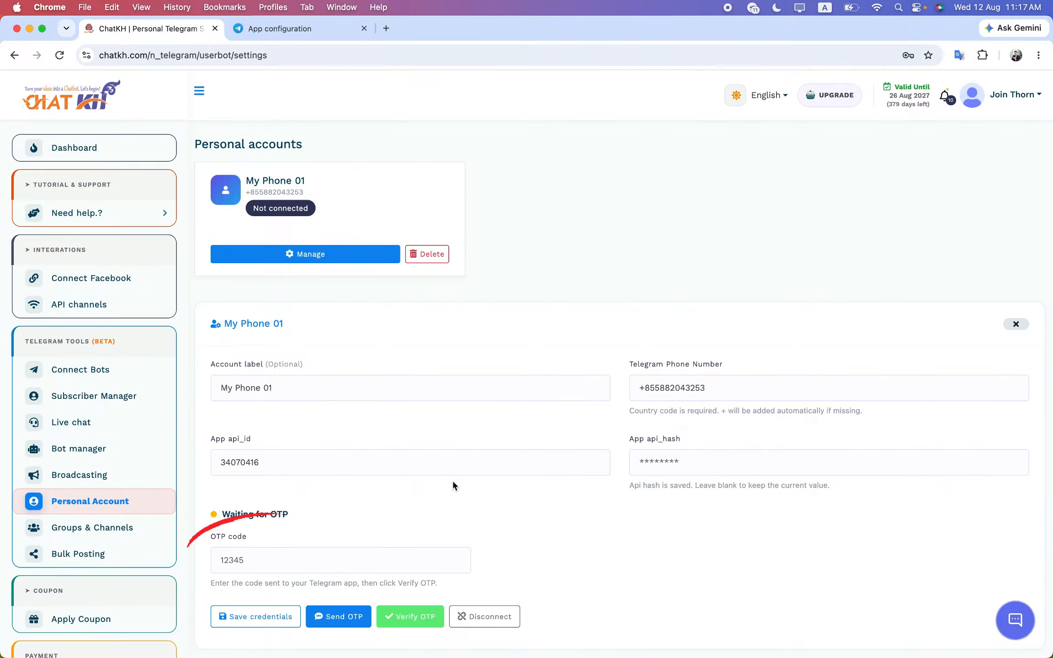
Enter the received OTP code and verify it to connect the account
{"action": "left_click", "coordinate": [295, 564]}
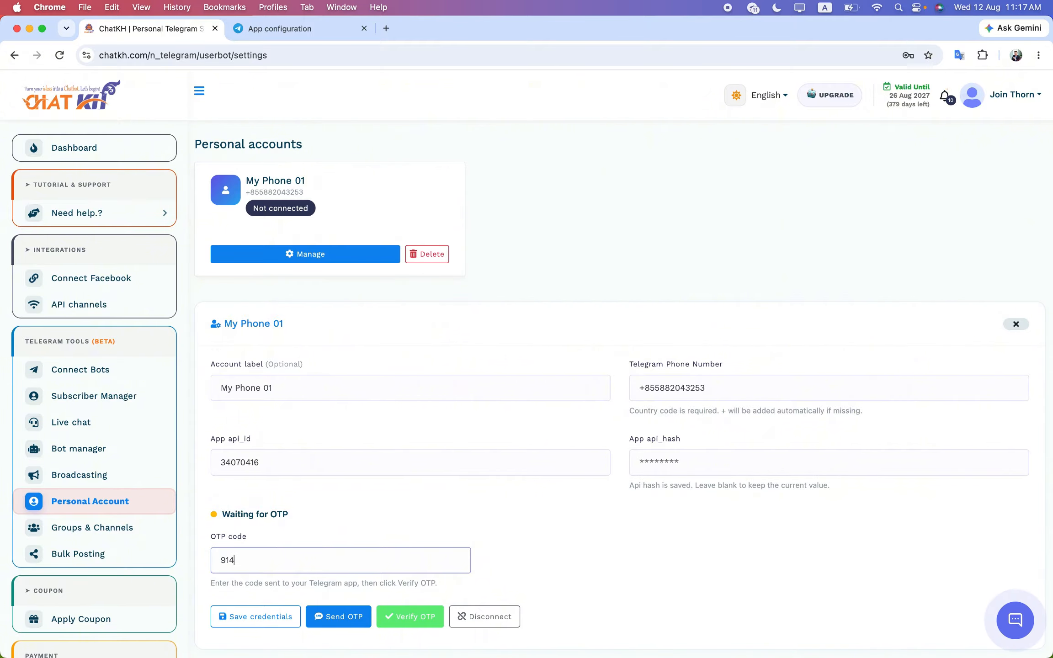
{"action": "left_click", "coordinate": [413, 619]}
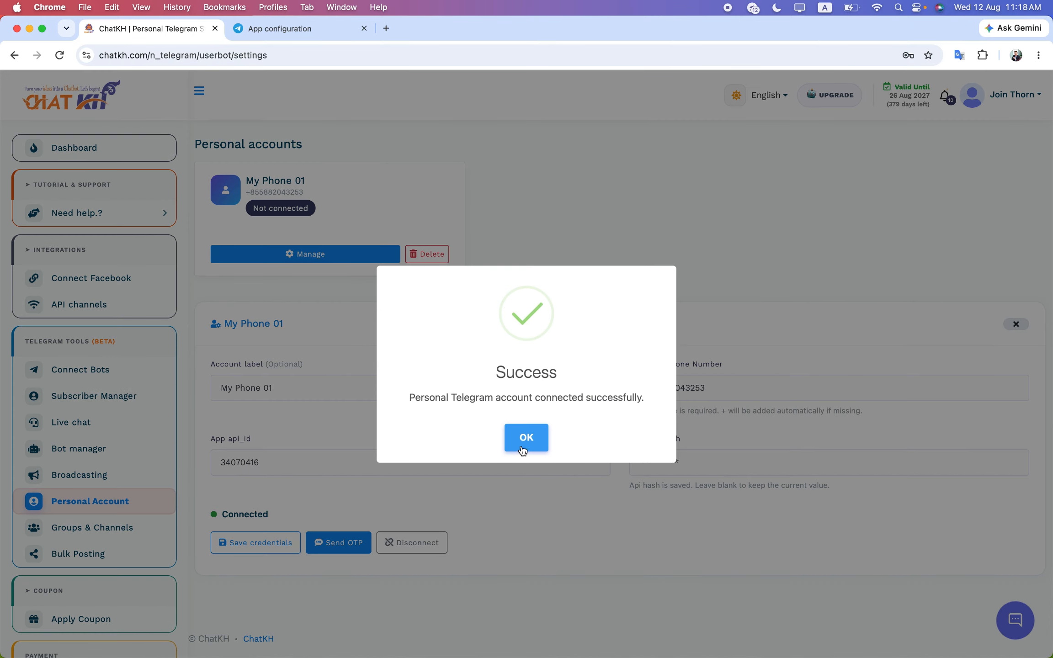
{"action": "left_click", "coordinate": [525, 438]}
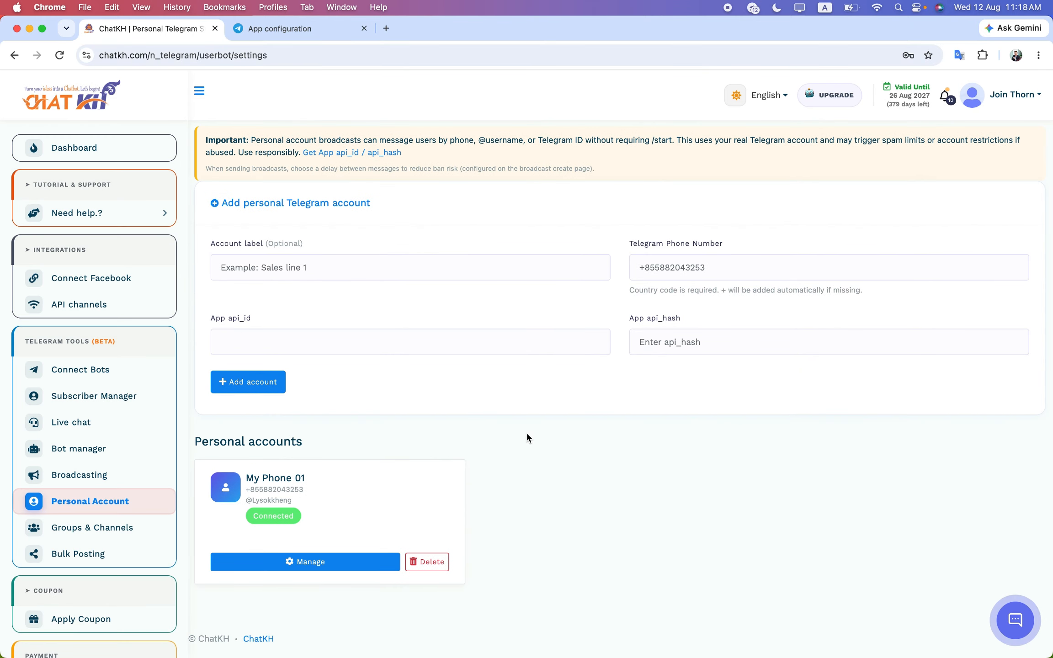